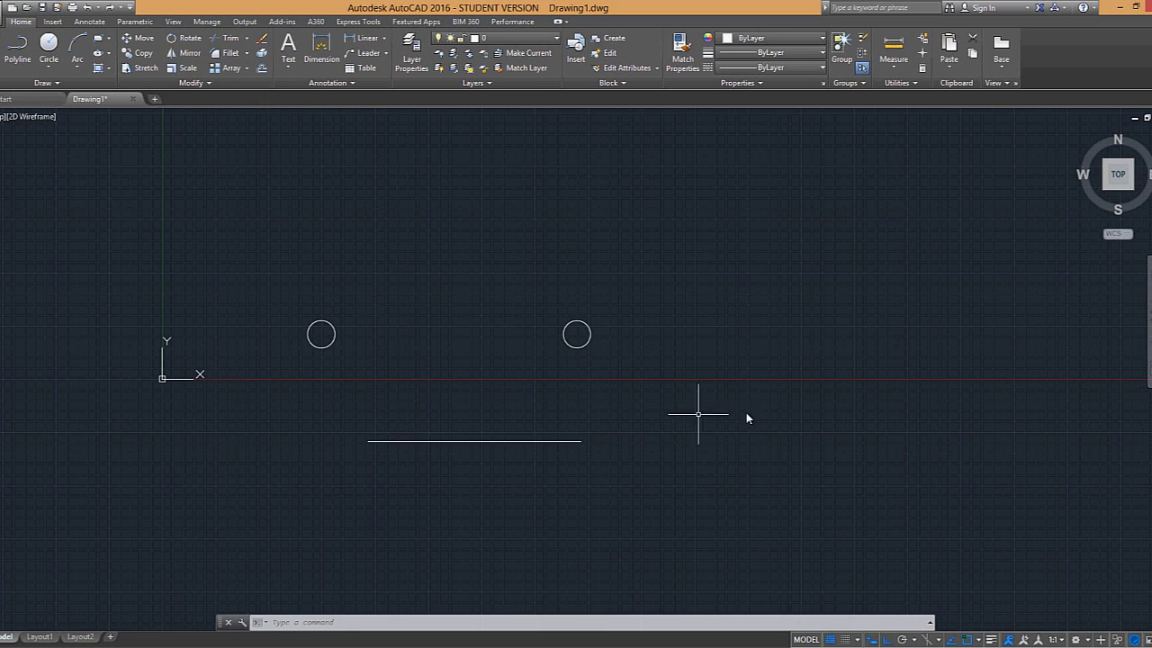
Draw a vertical line to the right of the circles with the L command.
text(l)
key(Return)
click(720, 264)
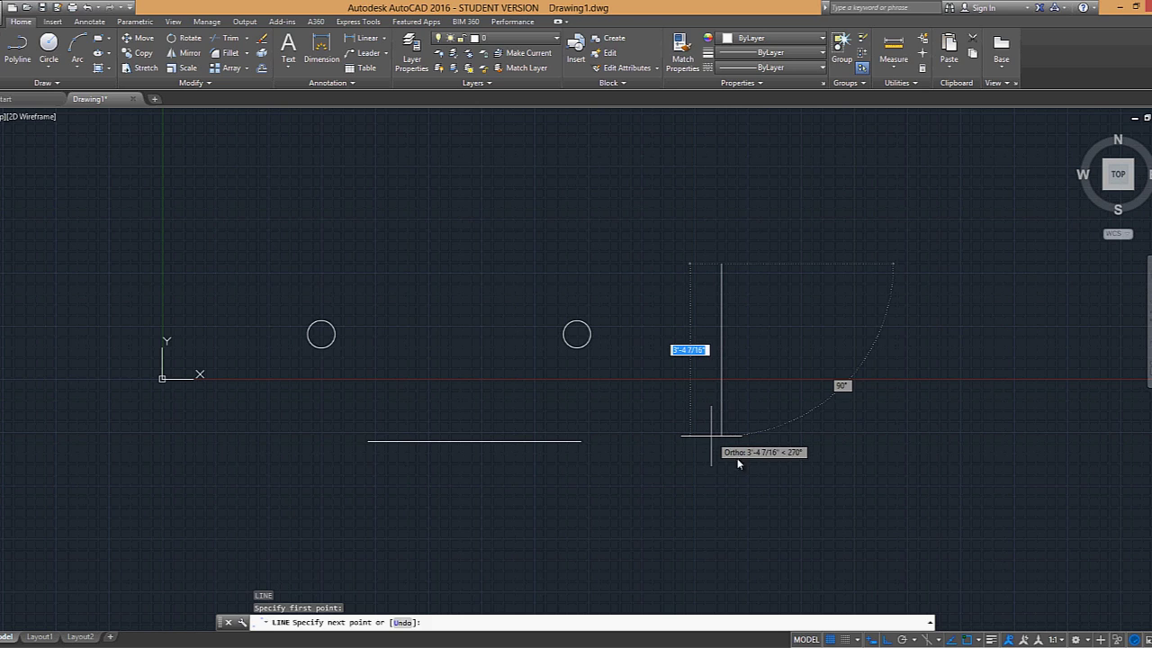
click(721, 436)
key(Escape)
Copy the vertical line with CO, placing the copy just to its right.
middle_drag(621, 337, 535, 346)
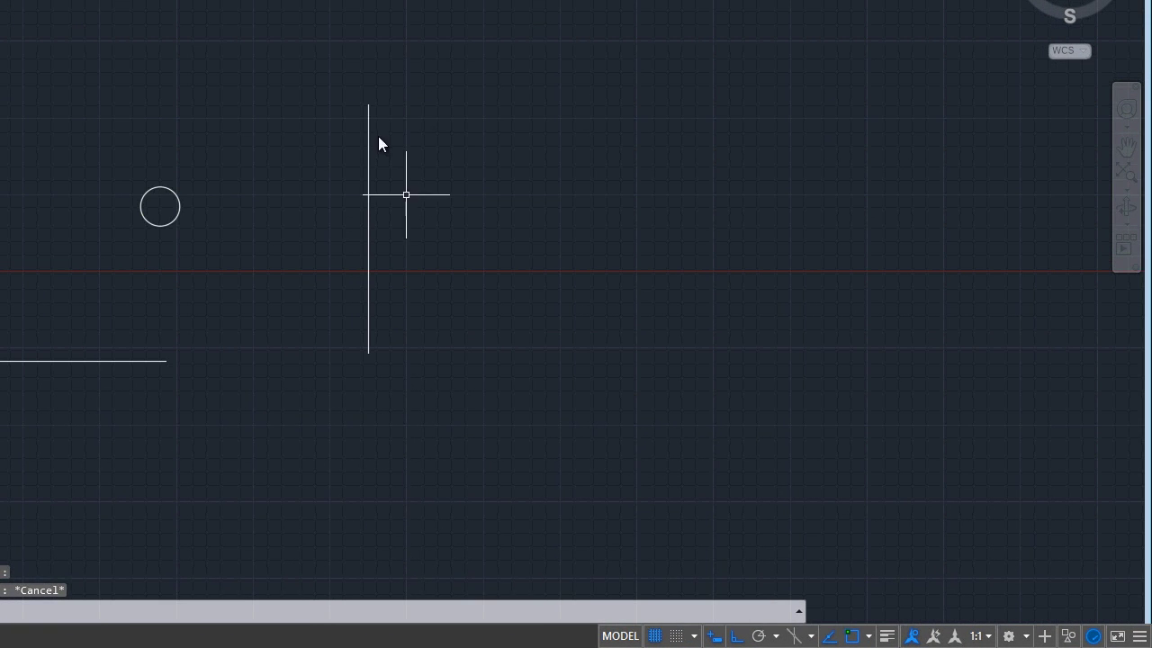
text(co)
key(Return)
click(368, 110)
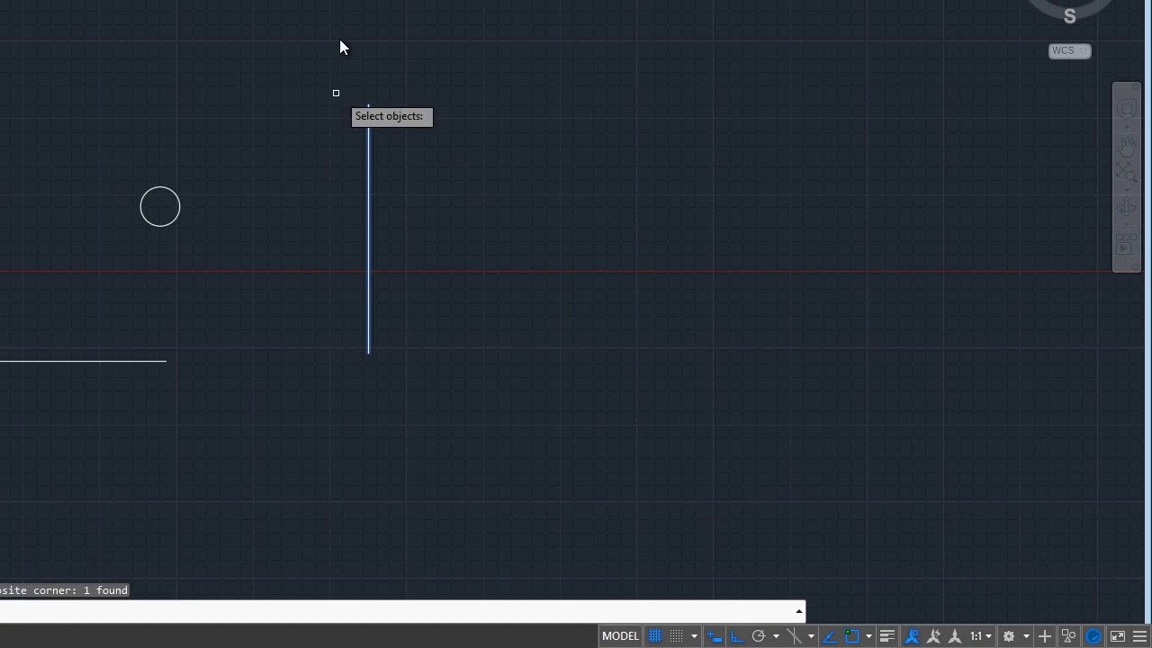
key(Return)
click(341, 43)
click(385, 42)
key(Escape)
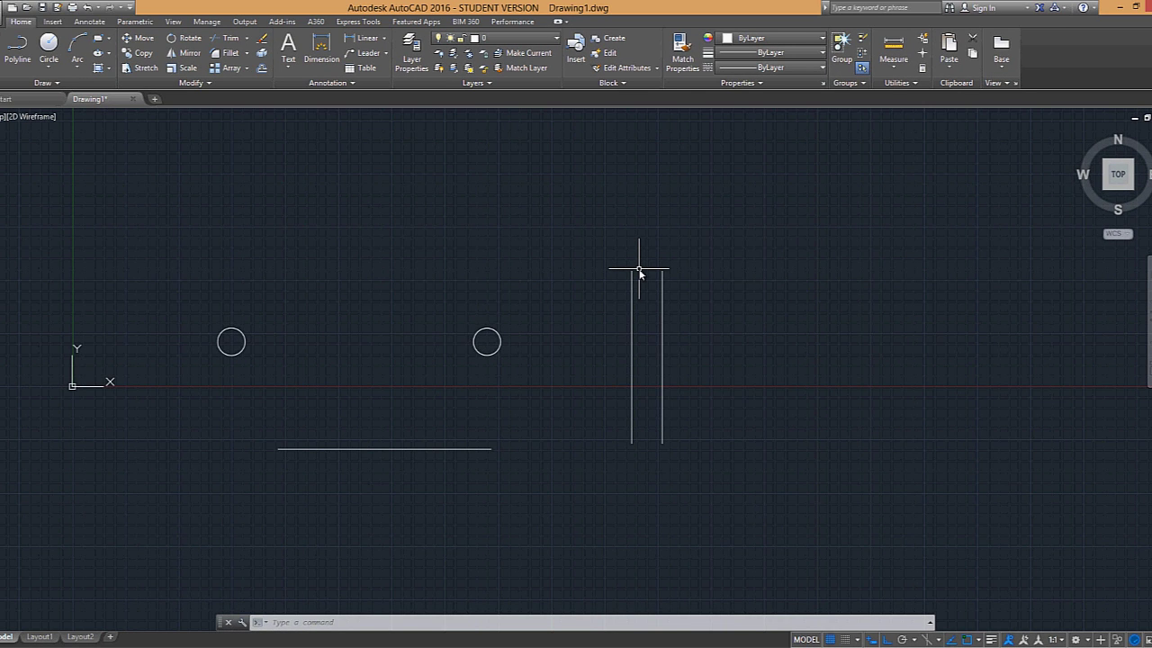
LIST the left vertical line, showing length 3'-4 7/16" at angle 270.
text(list)
key(Return)
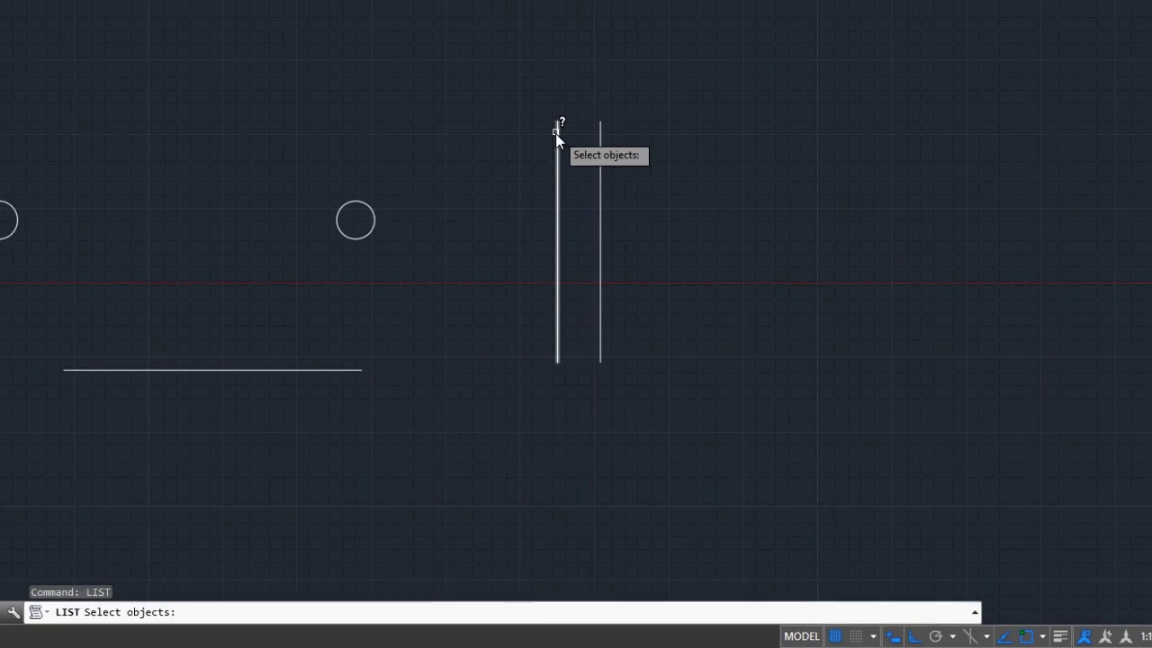
click(556, 132)
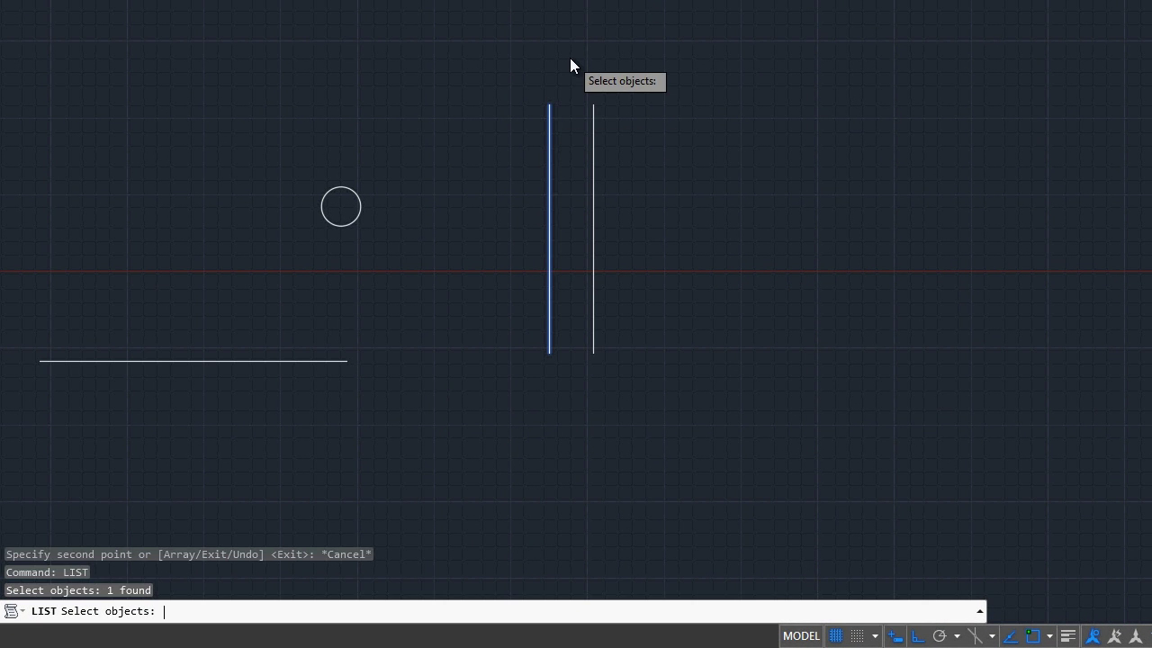
key(Return)
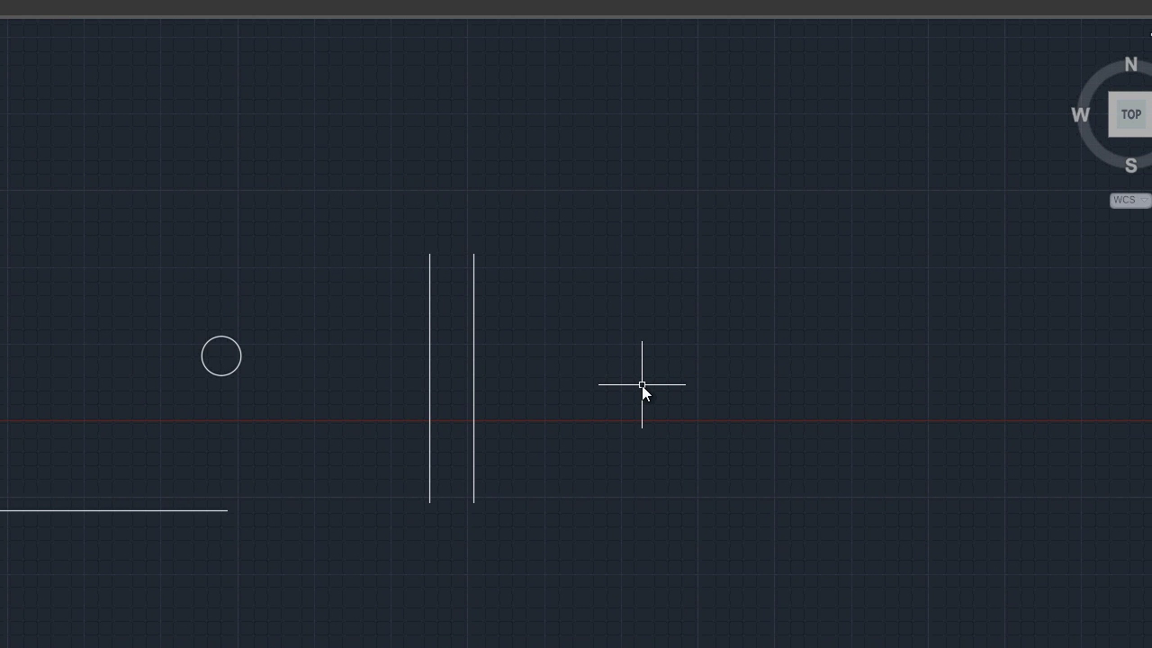
Measure between the two vertical lines' top ends with DI: 0'-7 3/16" at angle 0.
text(DI)
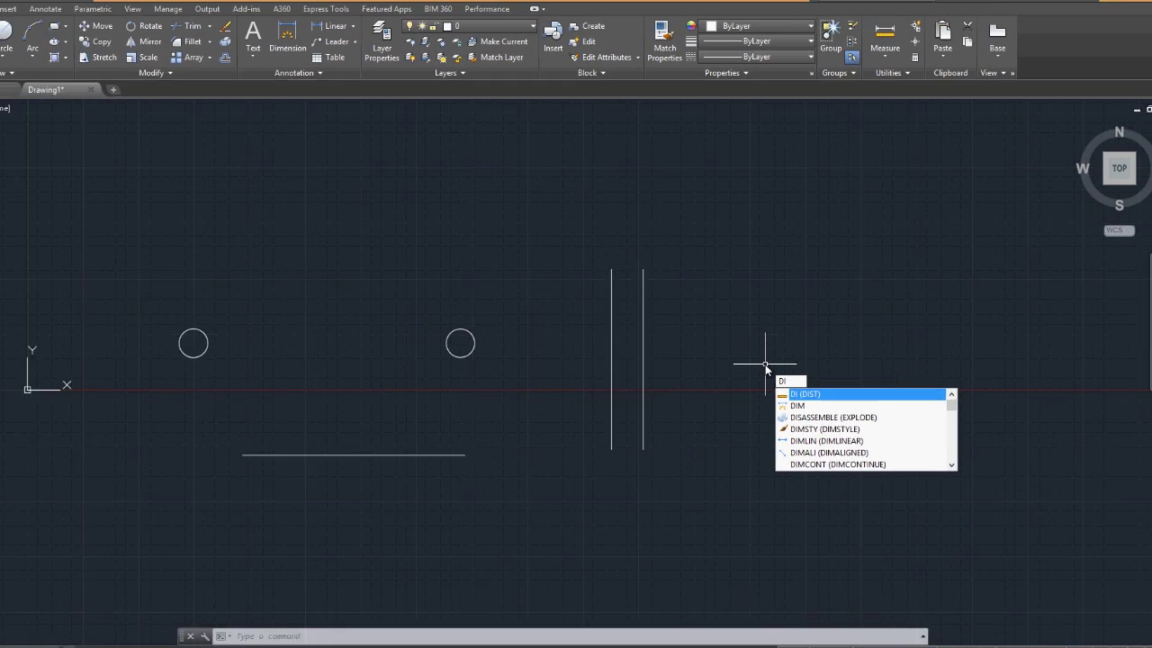
key(Return)
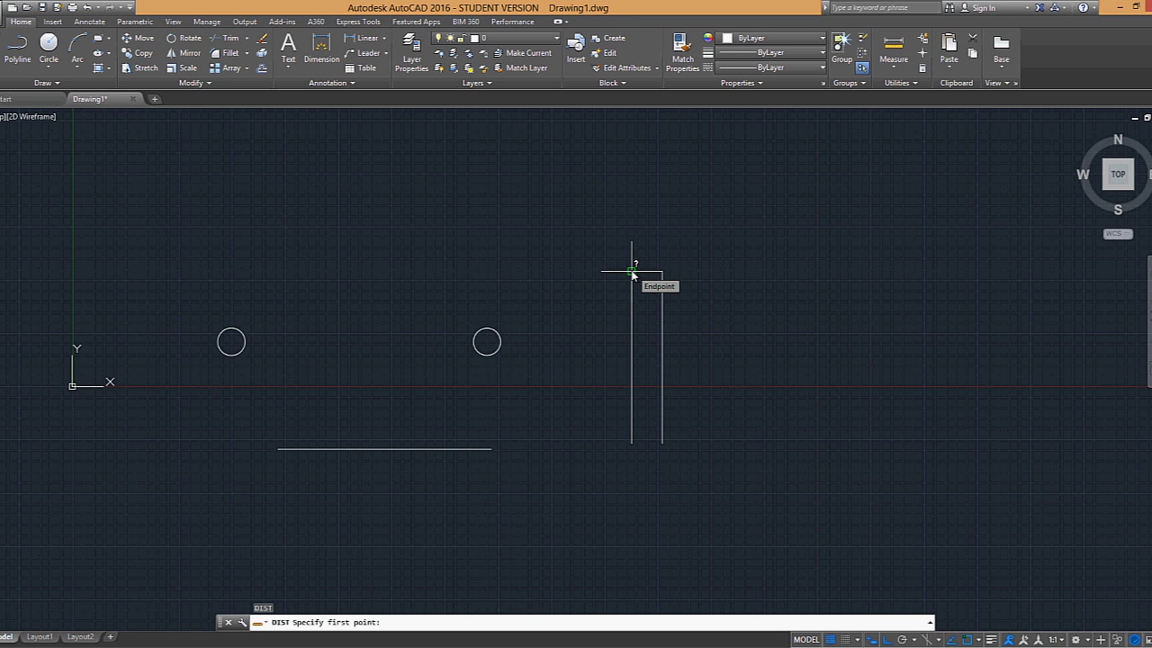
click(632, 271)
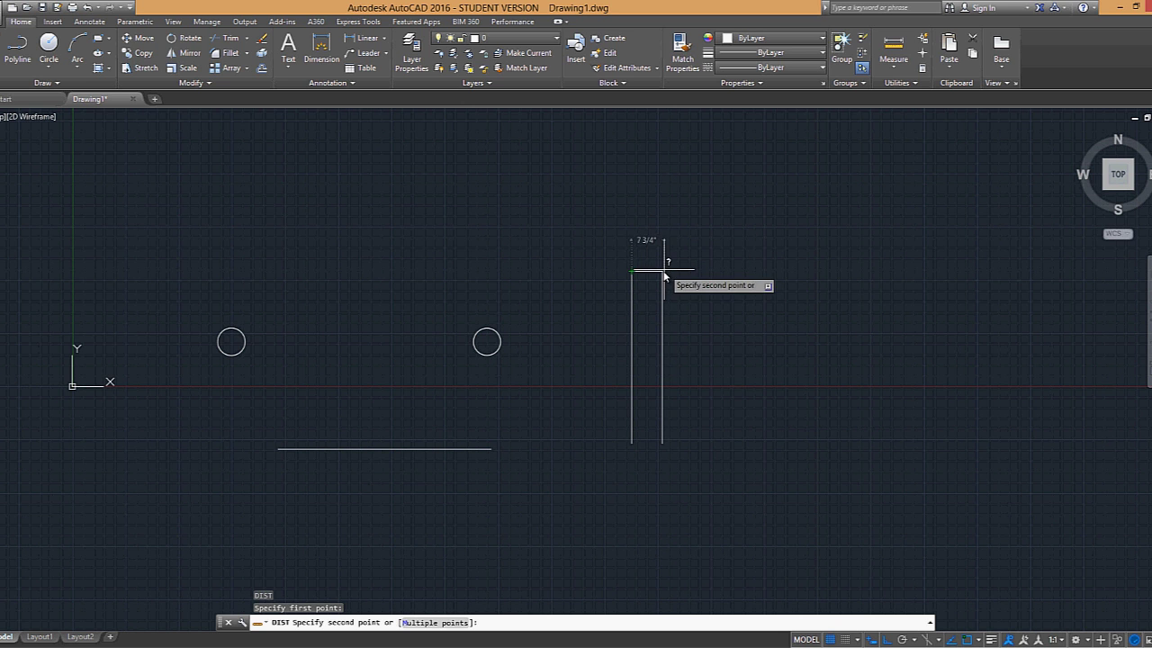
click(663, 272)
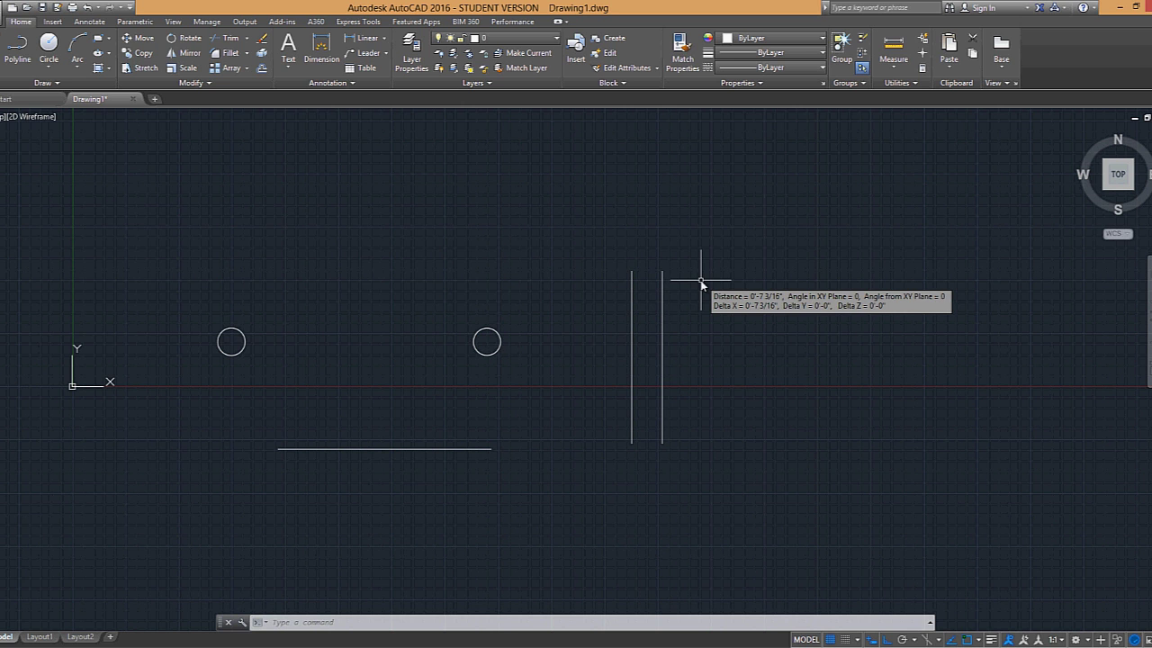
Repeat DIST from the left line's top to bottom end, reading 3'-4 7/16" at 270.
right_click(646, 241)
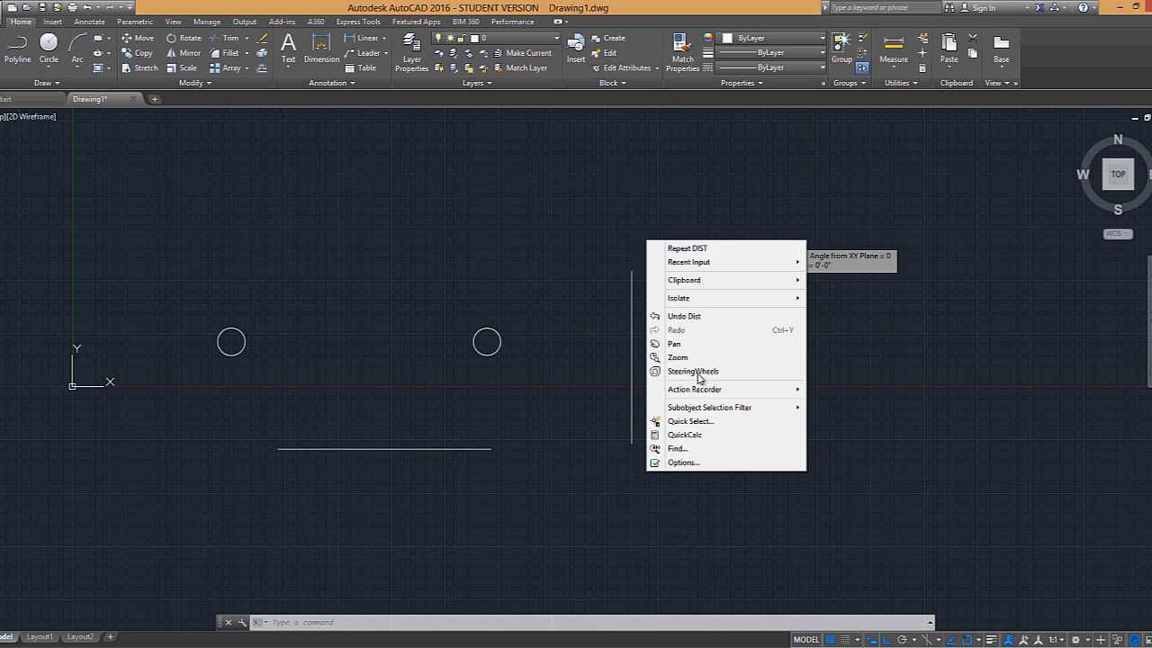
click(687, 249)
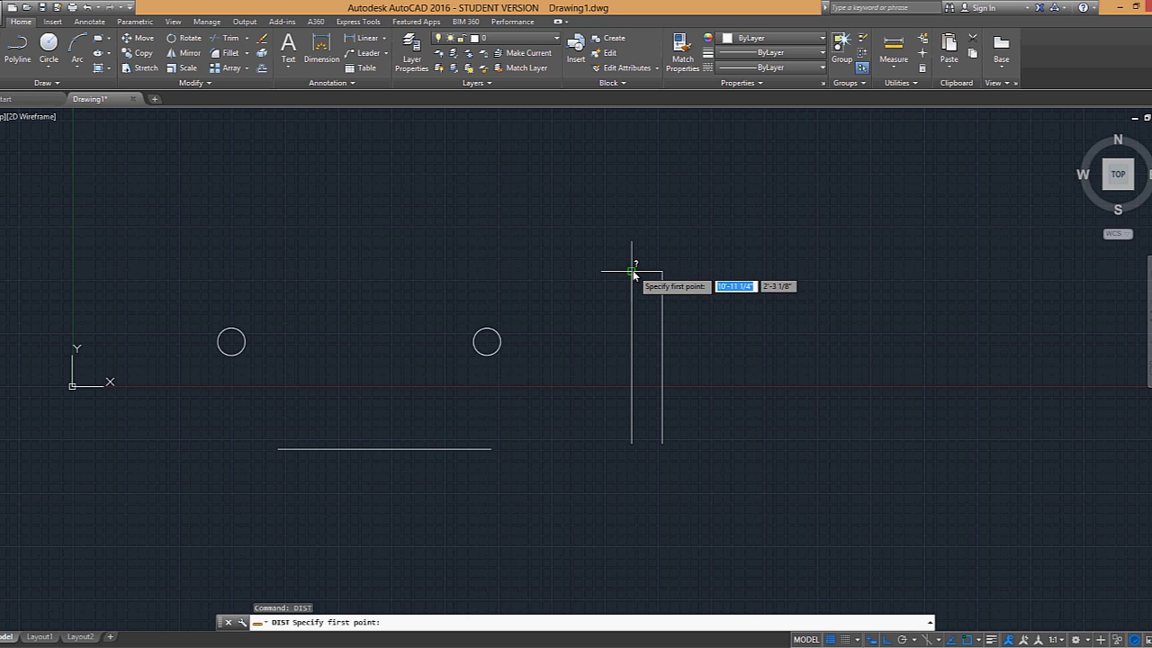
click(631, 271)
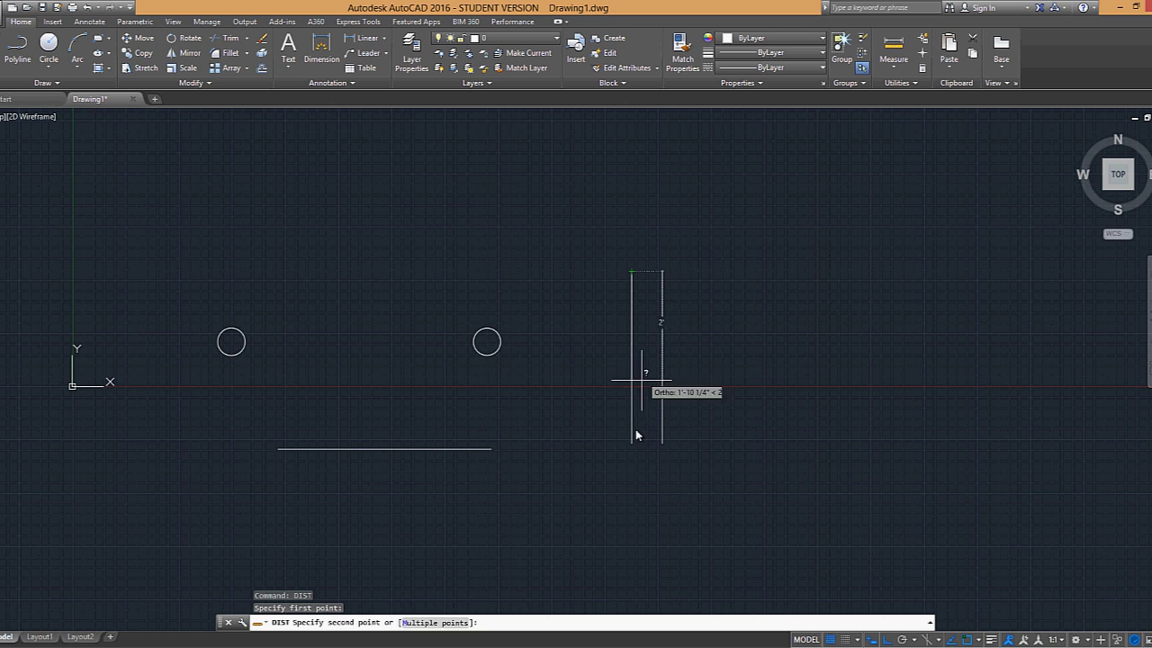
click(631, 442)
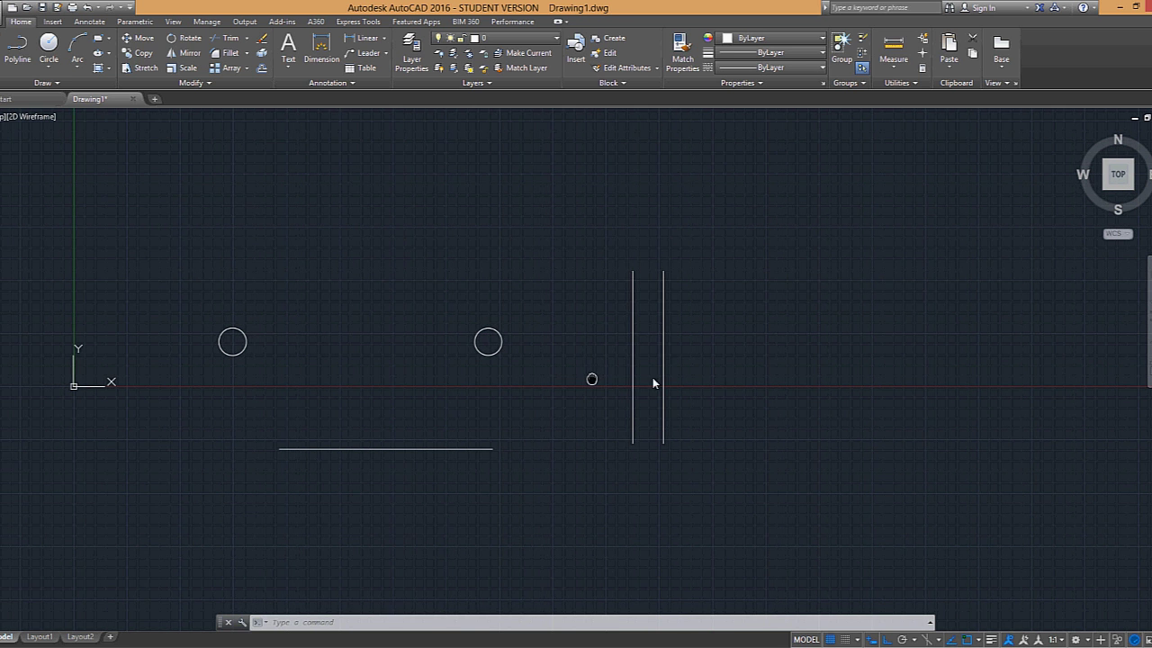
Pan the view right and show the Properties palette with Ctrl+1, nothing selected.
middle_drag(591, 379, 662, 379)
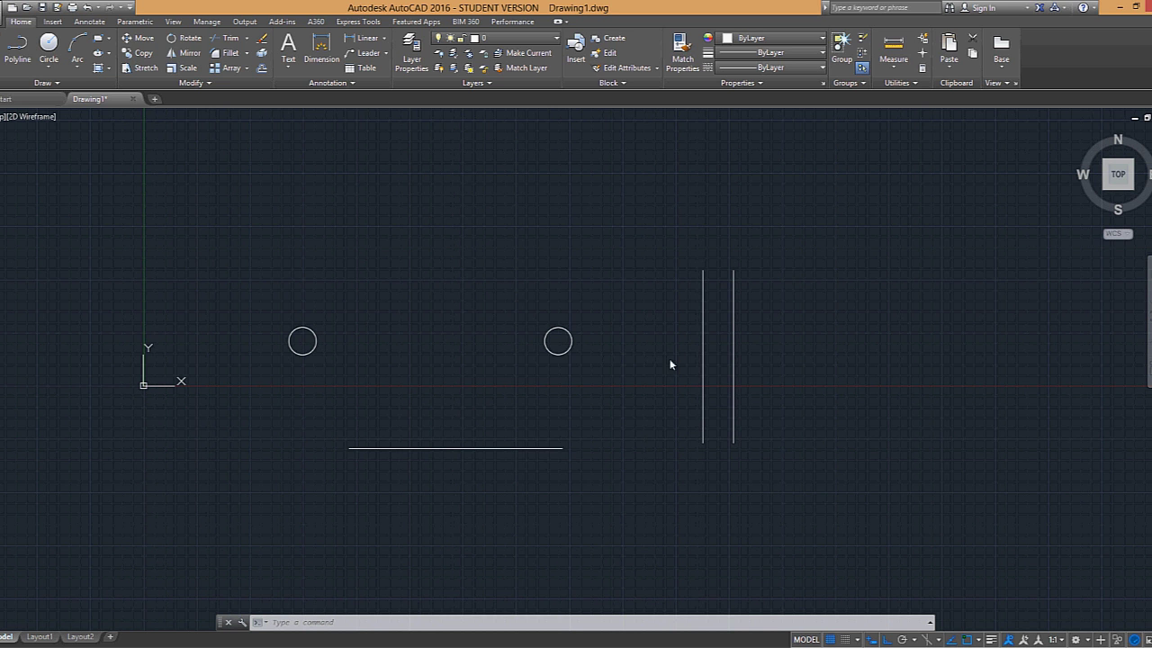
key(ctrl+1)
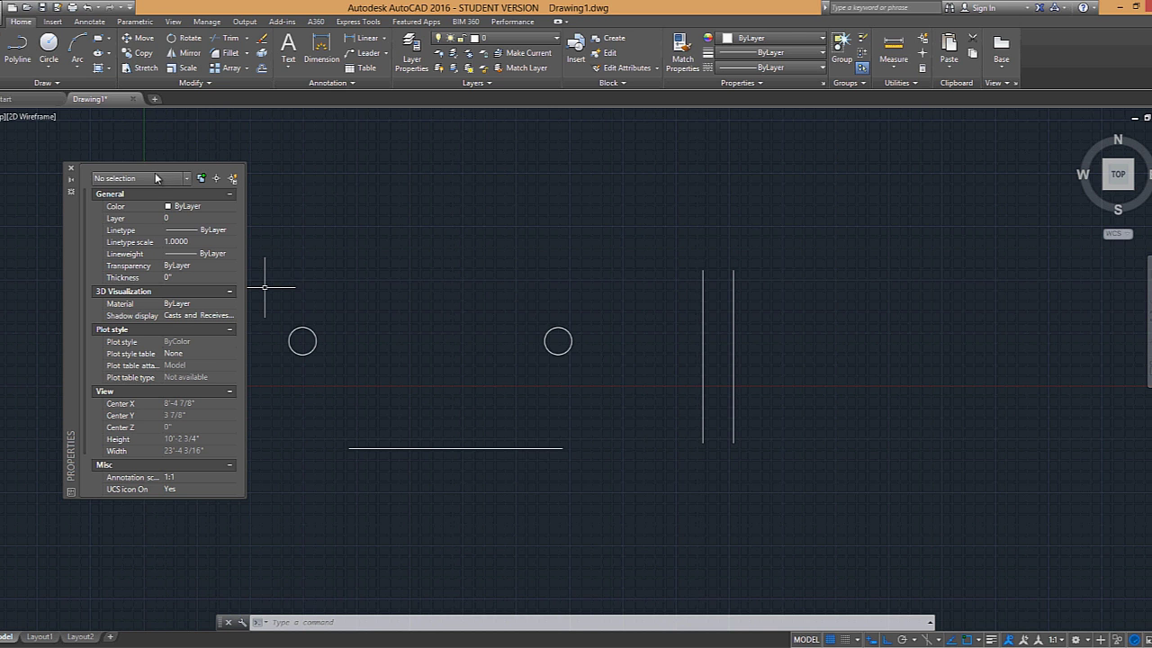
Inspect the left vertical line's geometry in Properties, deselect it, and close the palette.
click(702, 277)
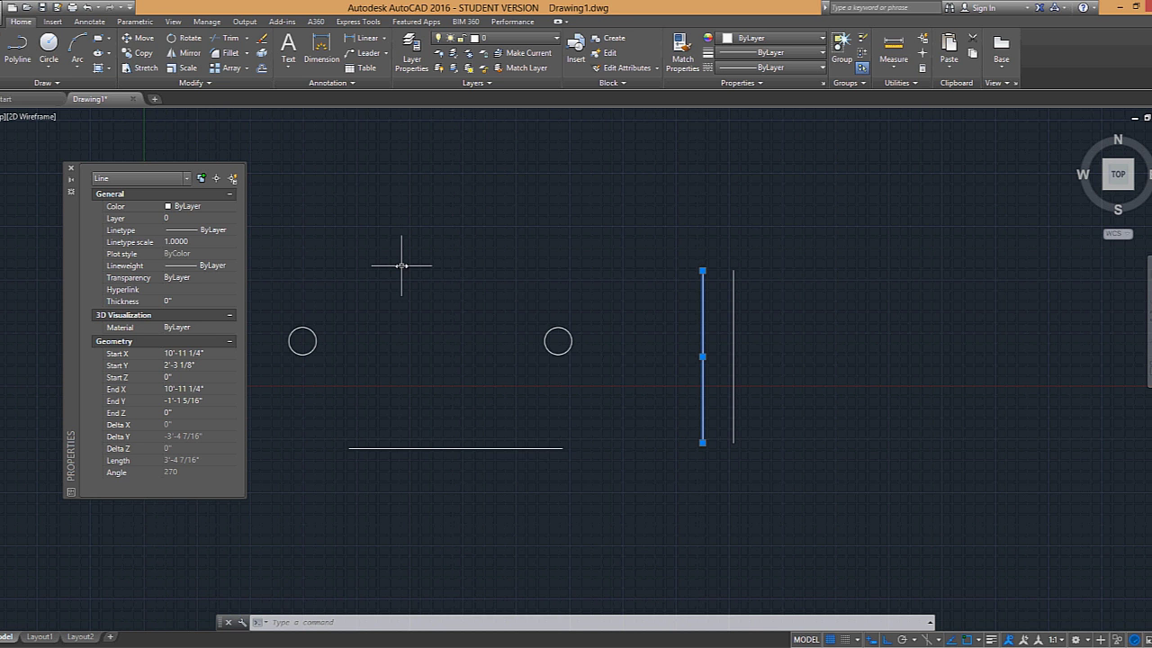
key(Escape)
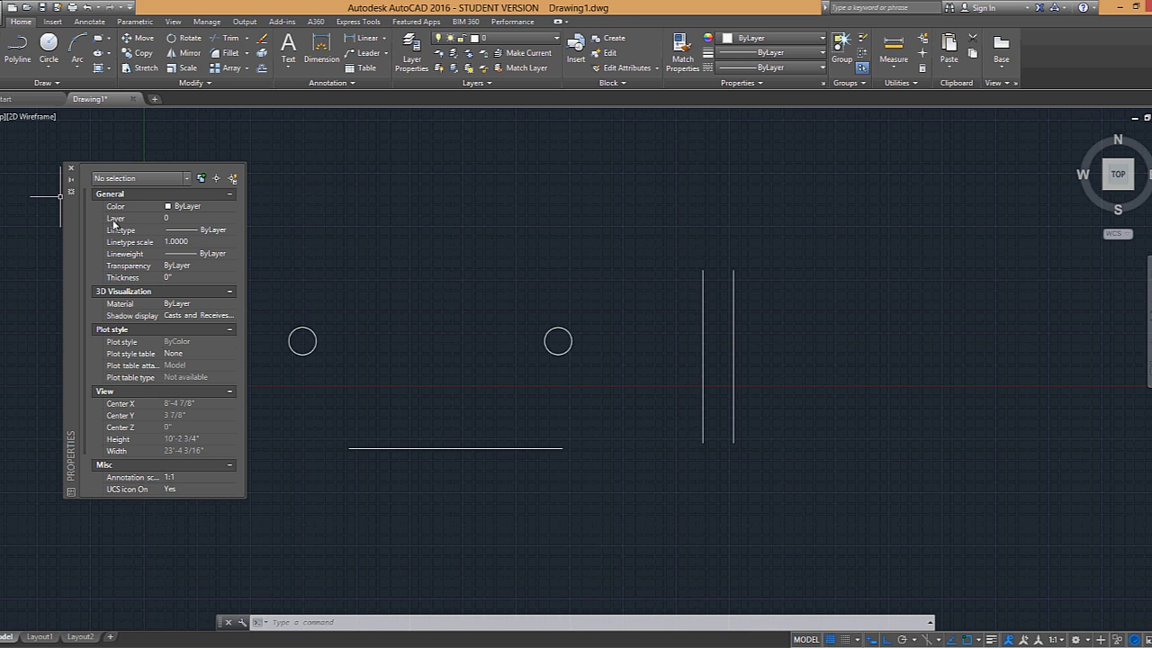
click(72, 171)
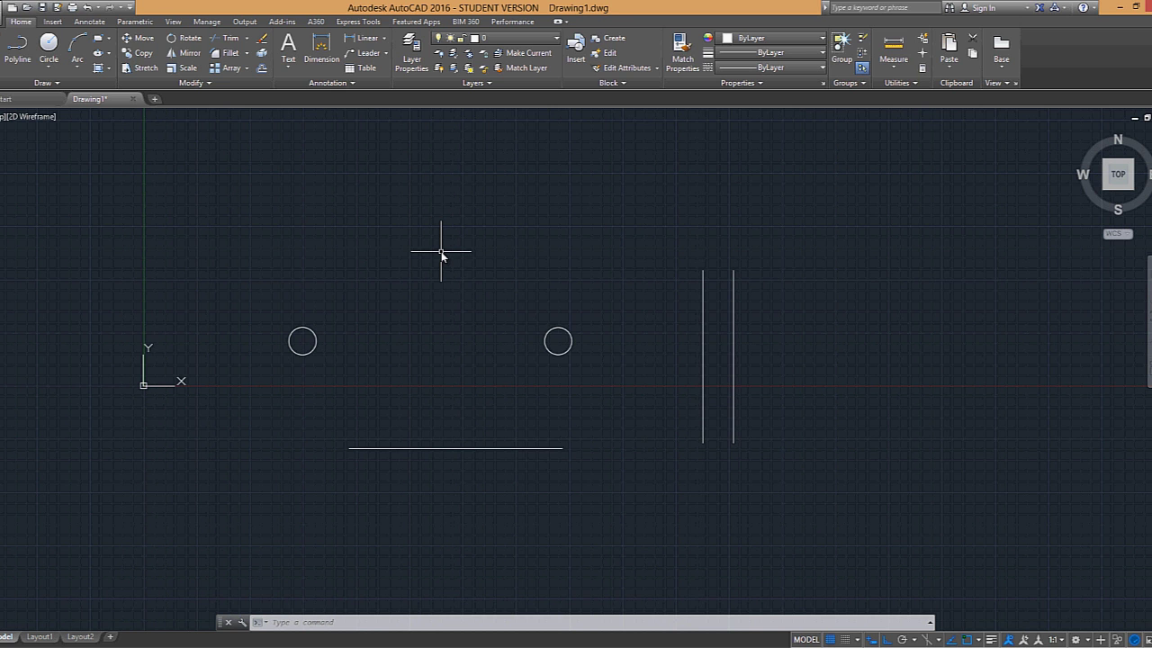
Open Options and view the Display, Open and Save, and Plot and Publish pages.
text(a)
key(Return)
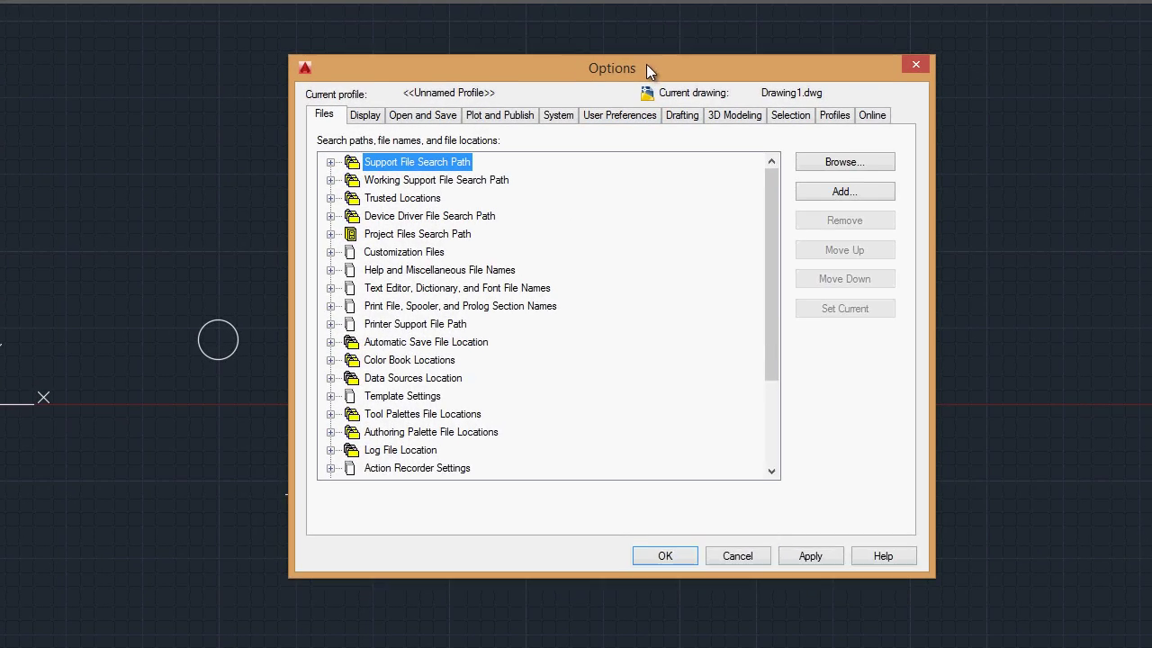
drag(646, 68, 610, 76)
click(329, 122)
click(386, 121)
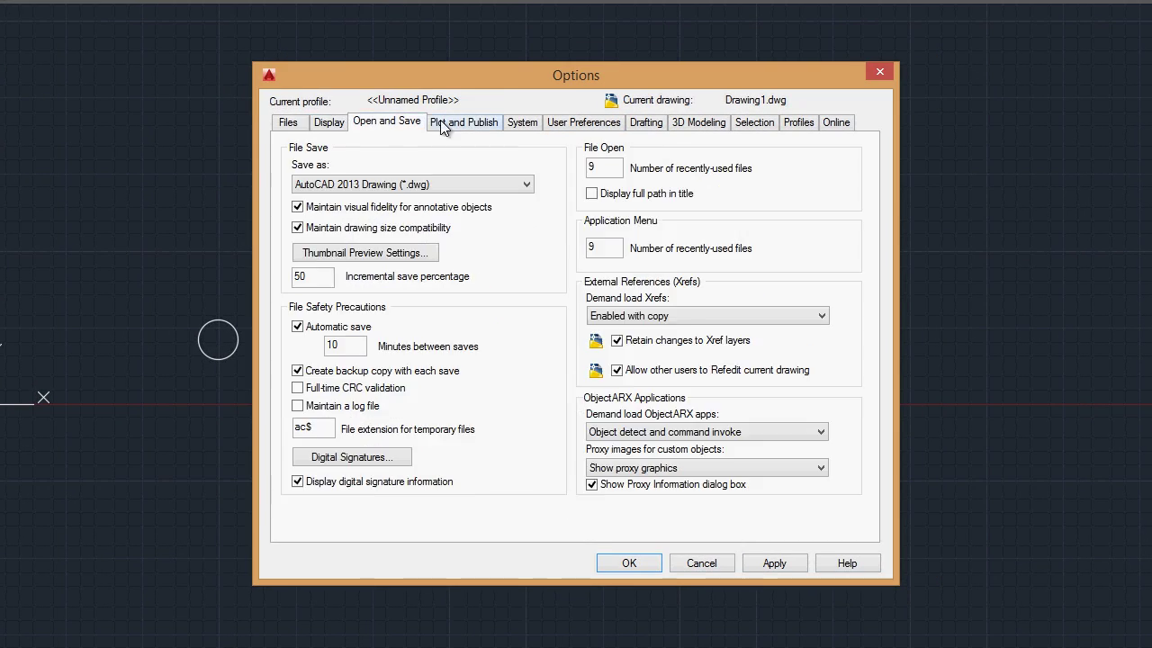
click(441, 126)
View System, User Preferences, Drafting, 3D Modeling and Selection pages, then return to Display.
click(520, 122)
click(583, 122)
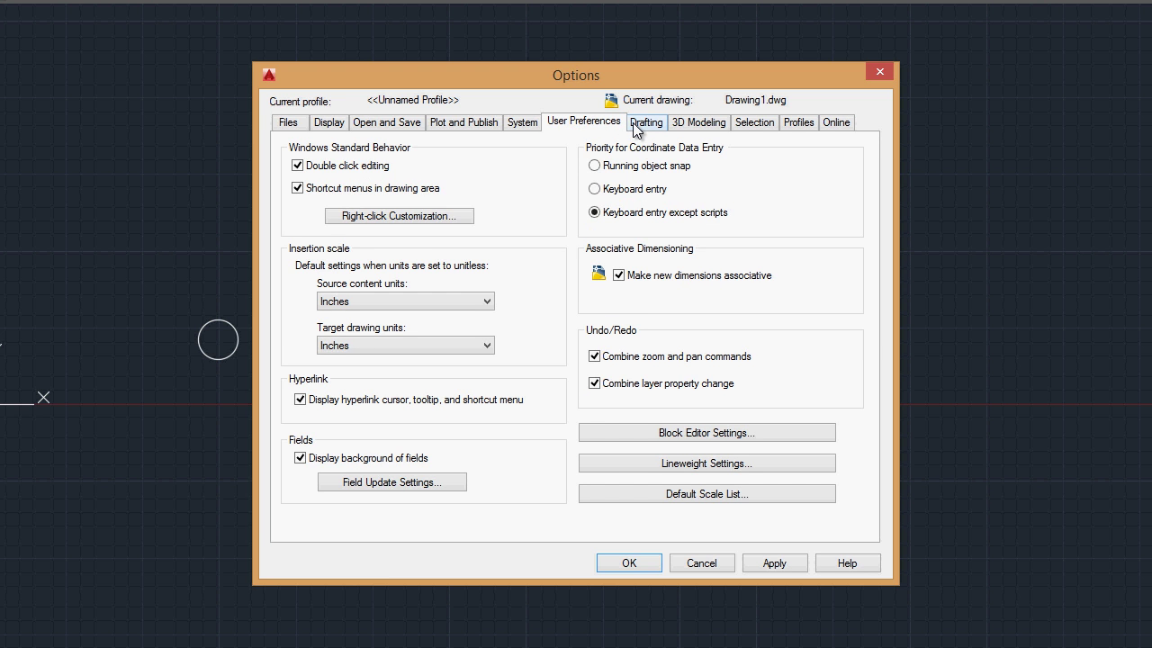
click(640, 126)
click(691, 123)
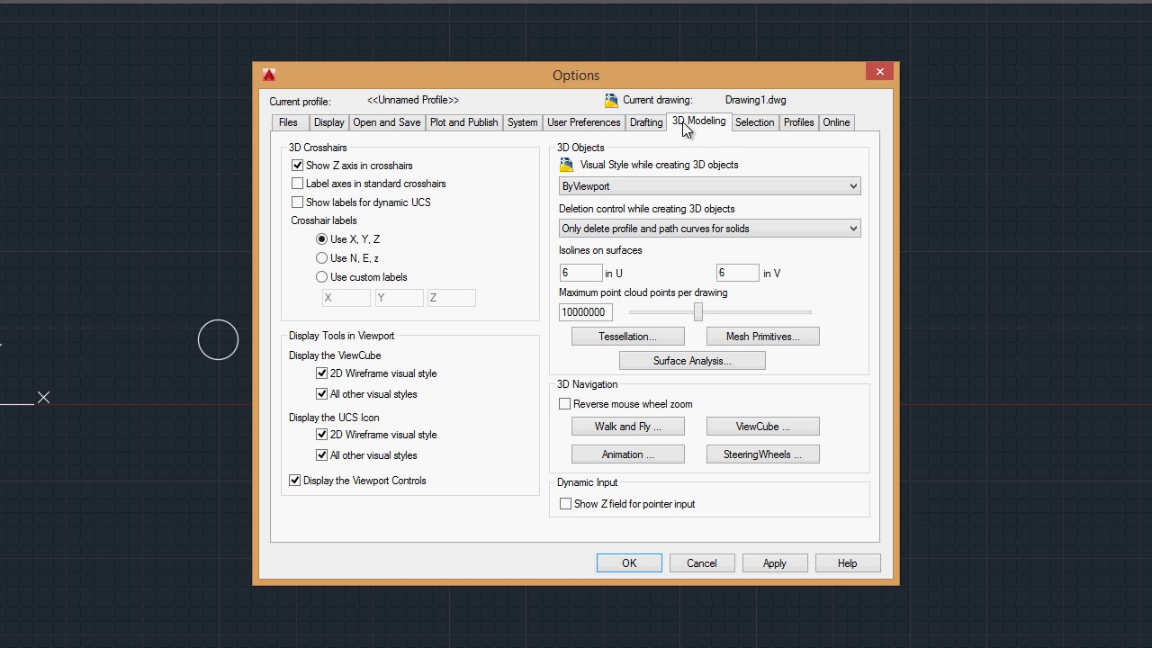
click(739, 125)
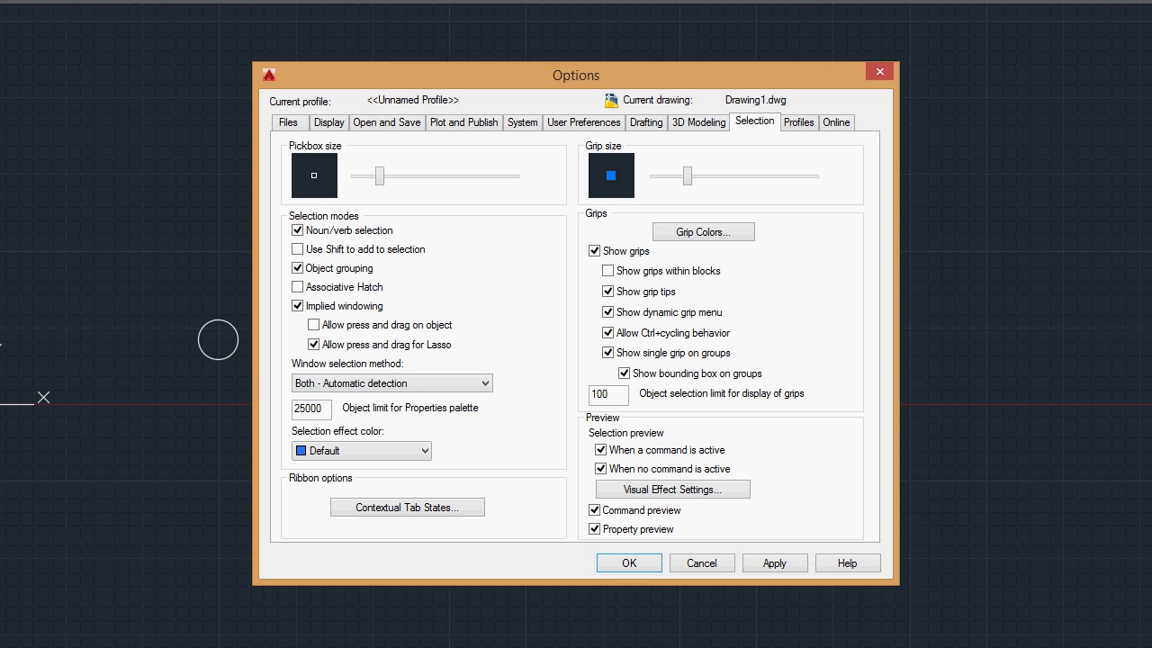
click(338, 128)
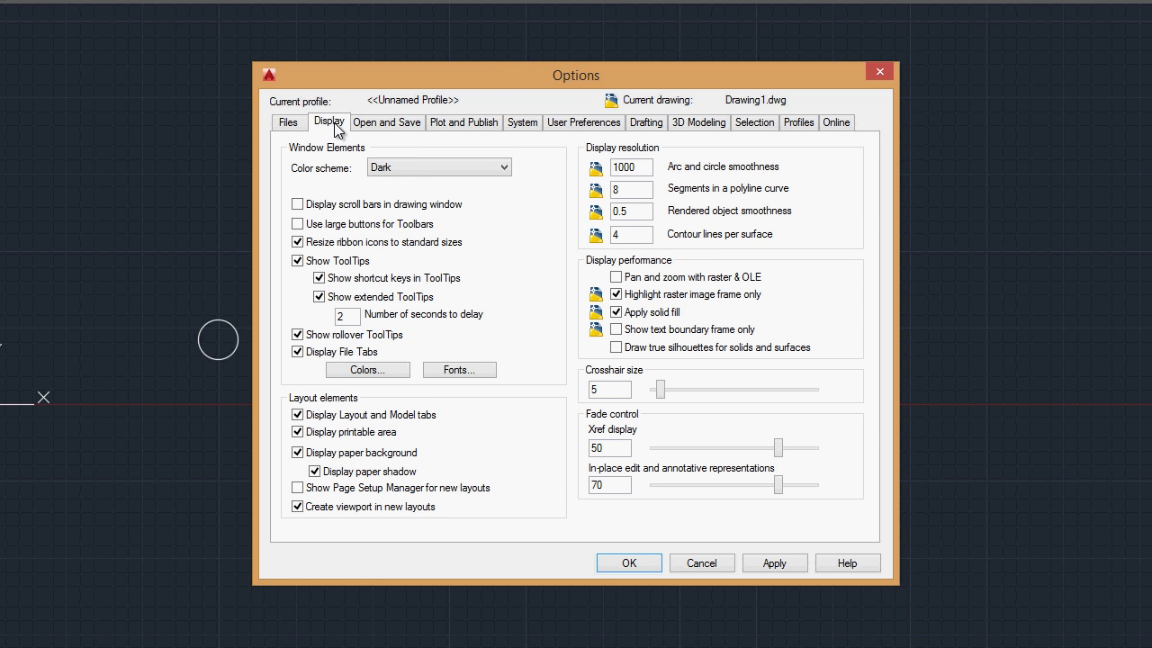
Confirm Open and Save's default format is AutoCAD 2013 Drawing, then cancel Options unchanged.
click(392, 128)
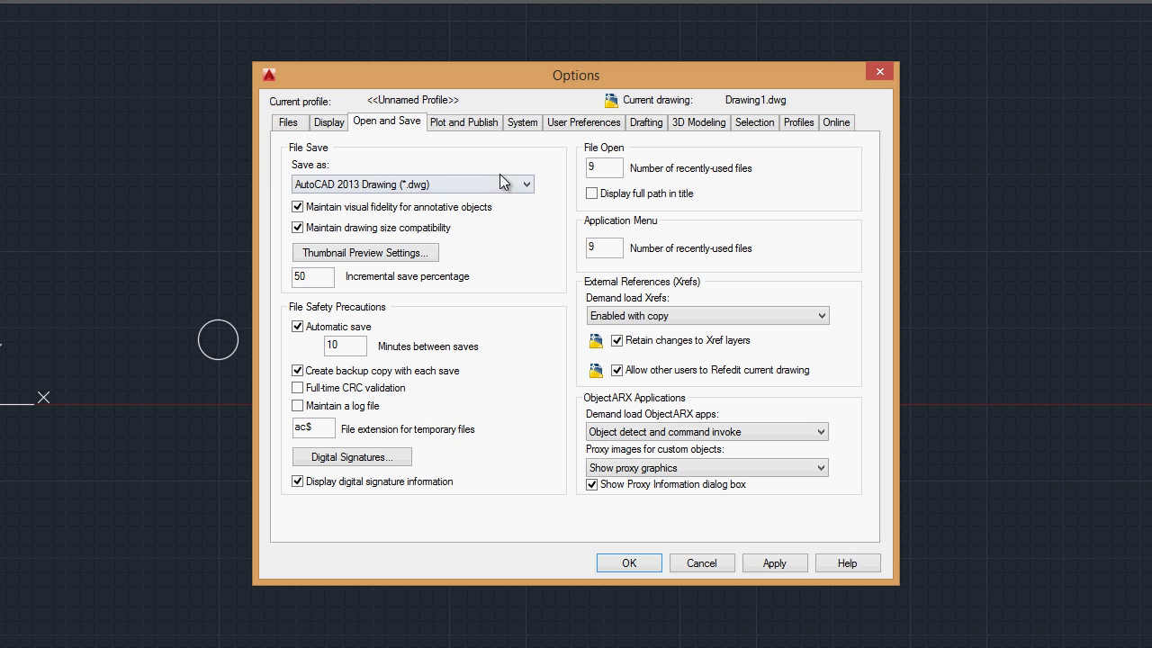
click(533, 188)
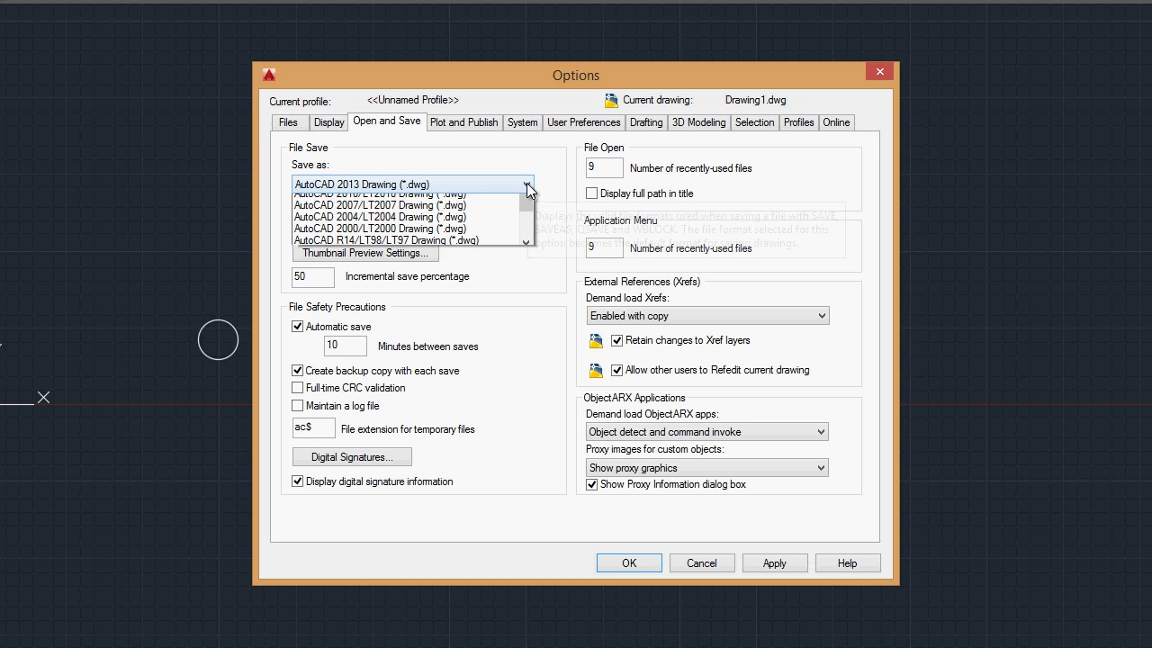
click(509, 317)
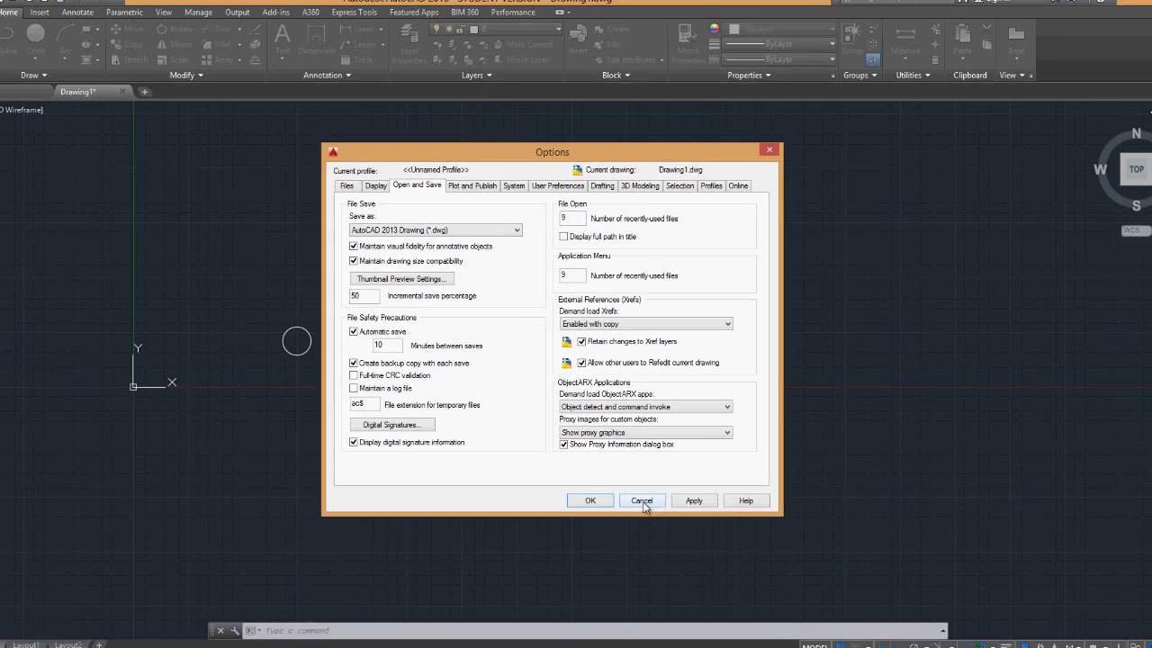
click(642, 502)
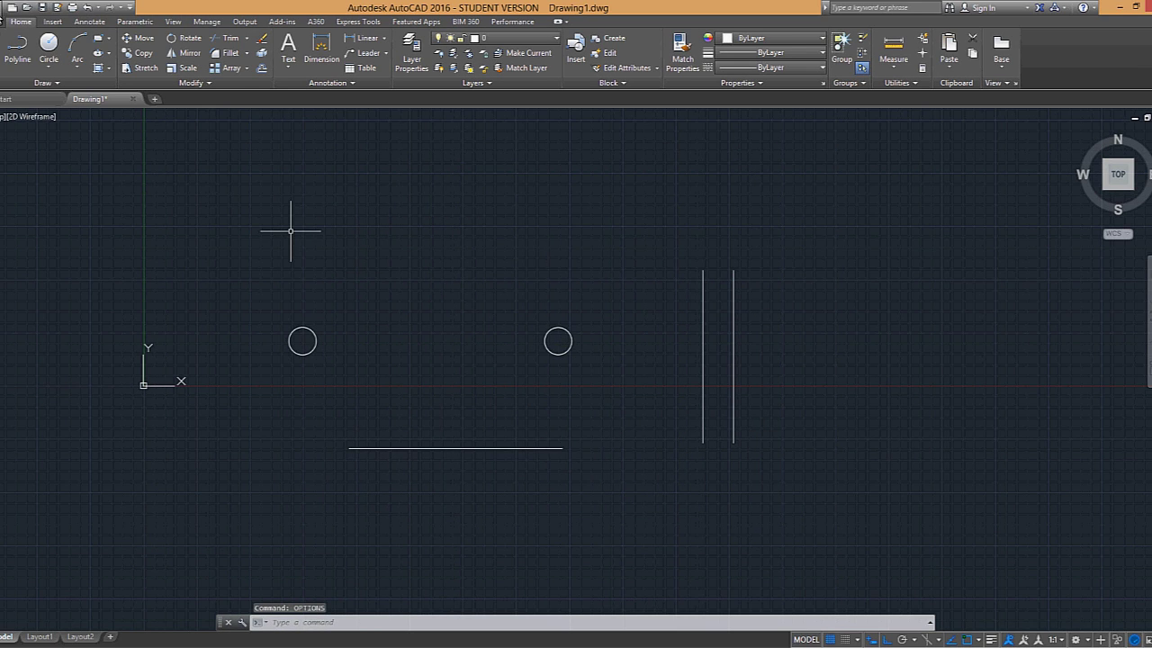
click(3, 9)
key(ctrl+shift+s)
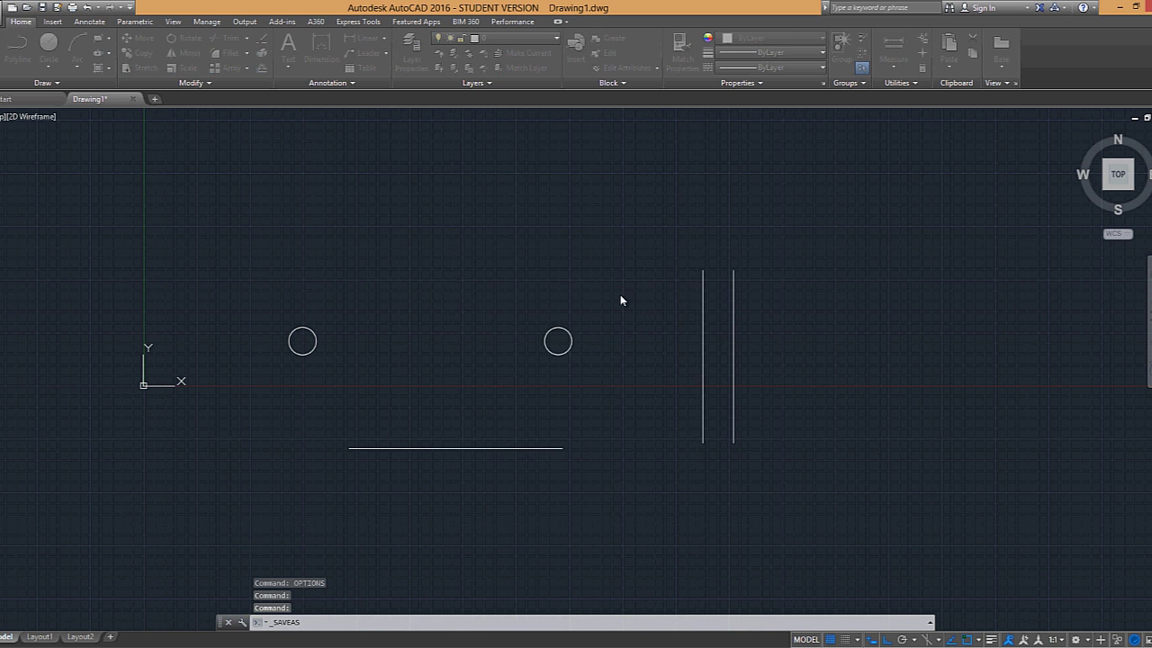
click(624, 467)
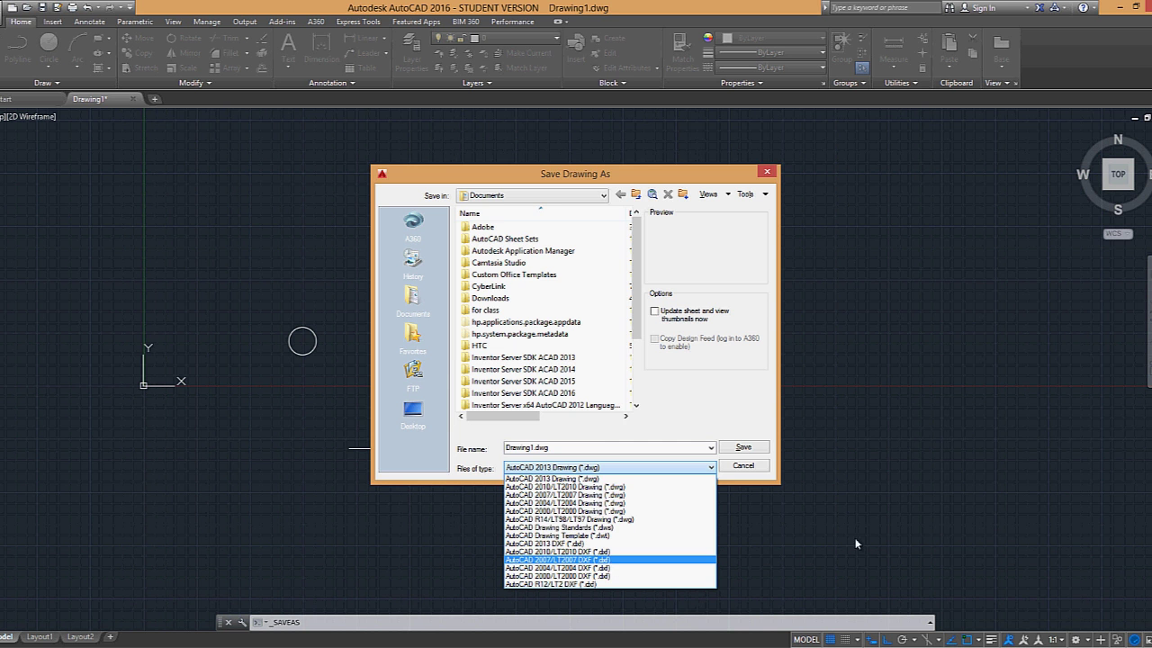
click(785, 508)
click(743, 466)
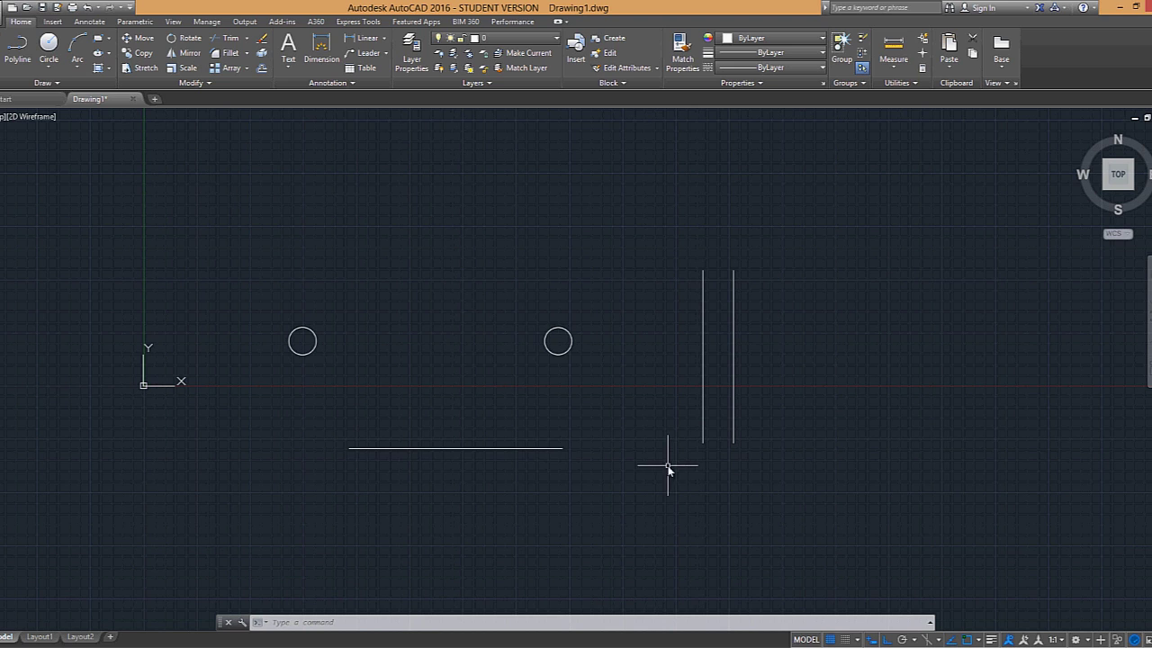
text(HELP)
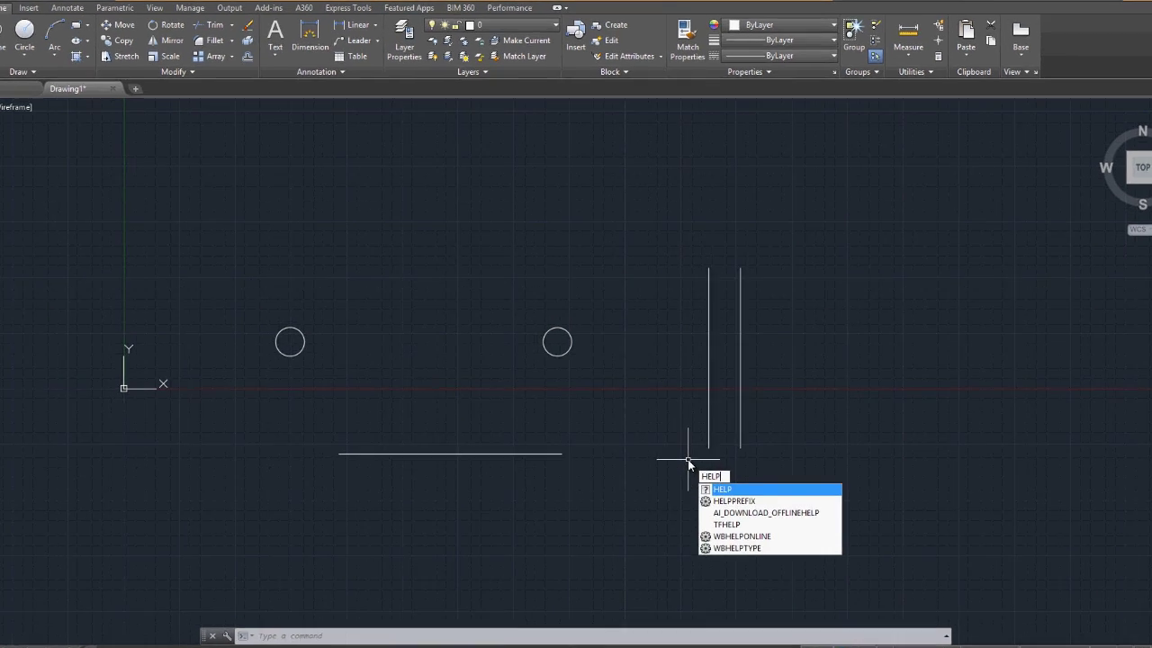
key(Return)
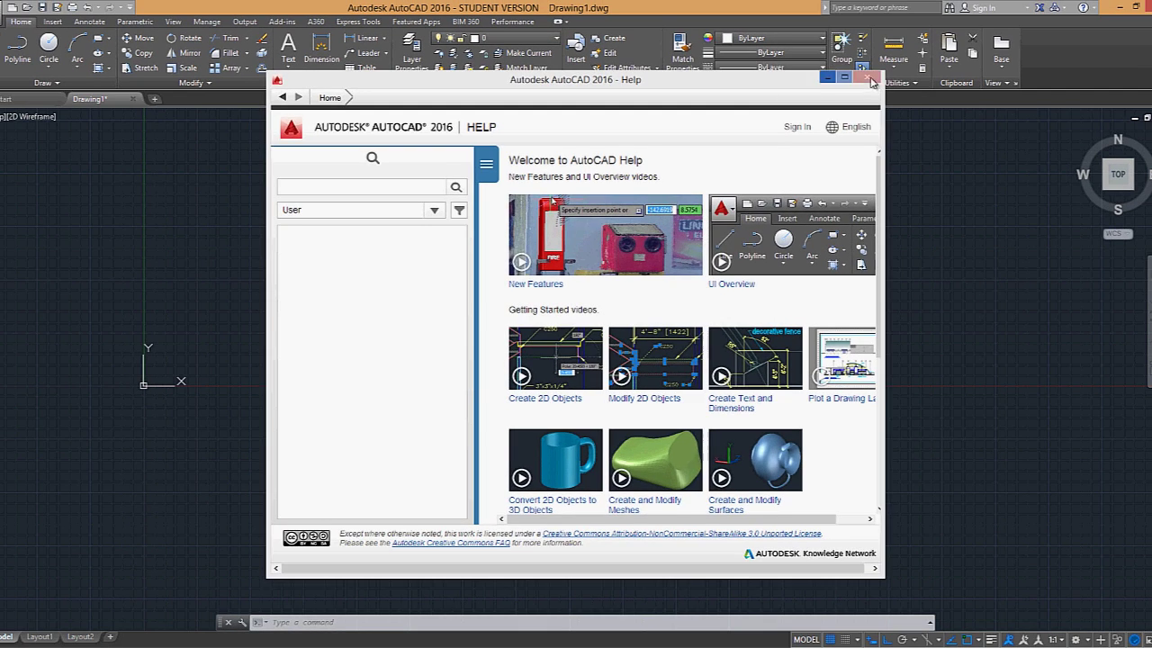
click(935, 23)
click(864, 81)
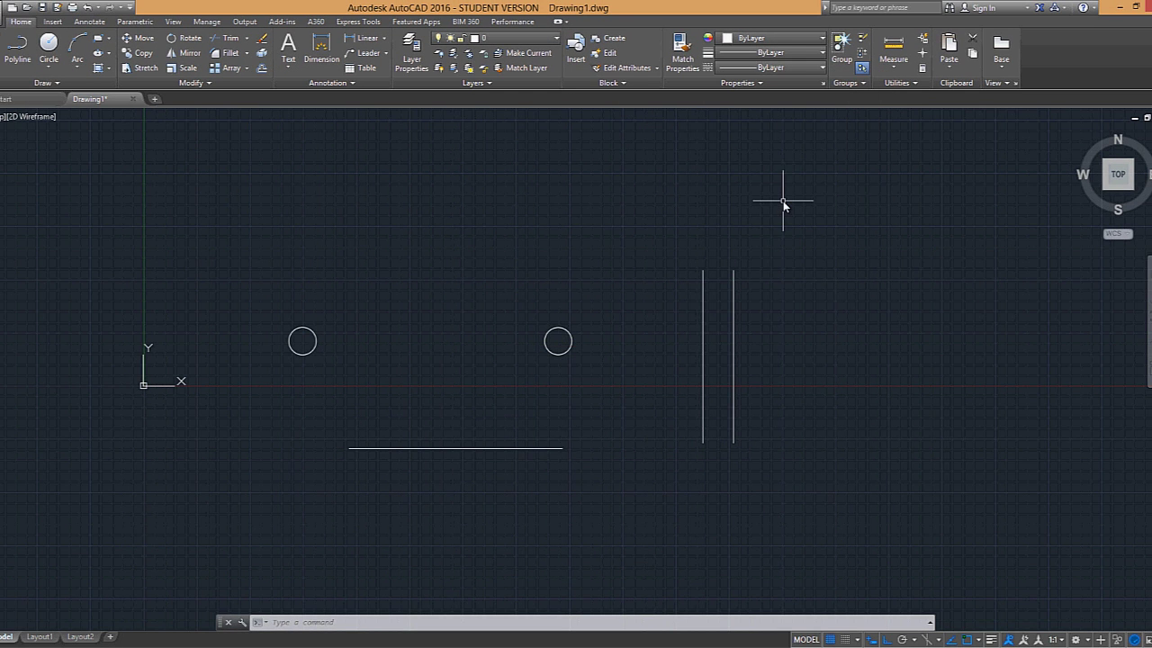